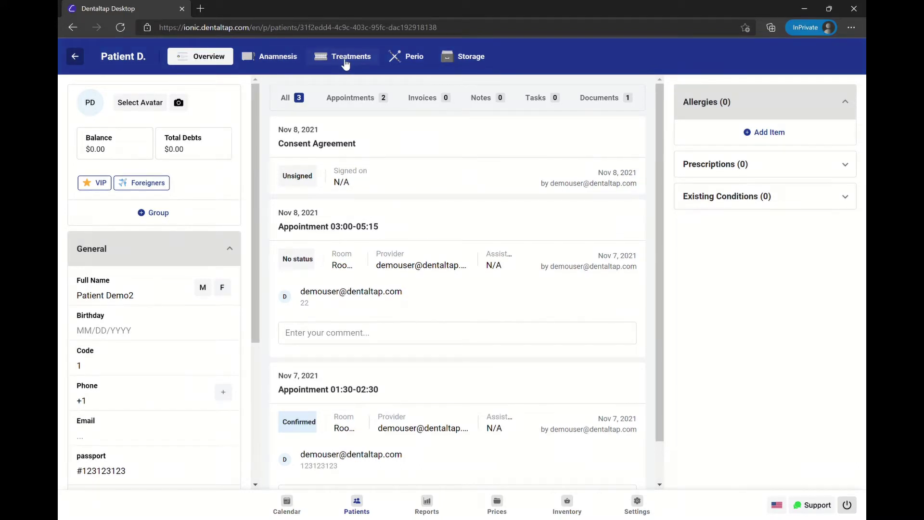
Open the Treatments chart and set new procedures to Existing instead of Planned.
left_click(345, 62)
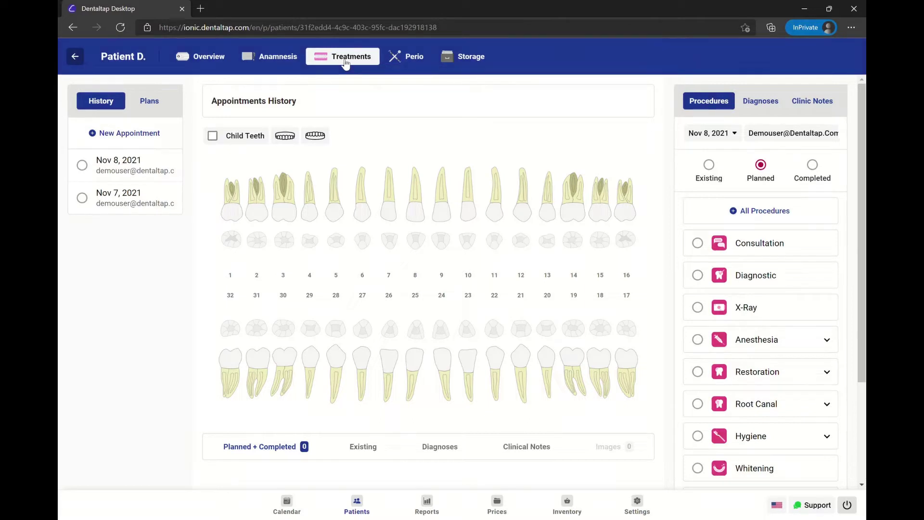
left_click(707, 180)
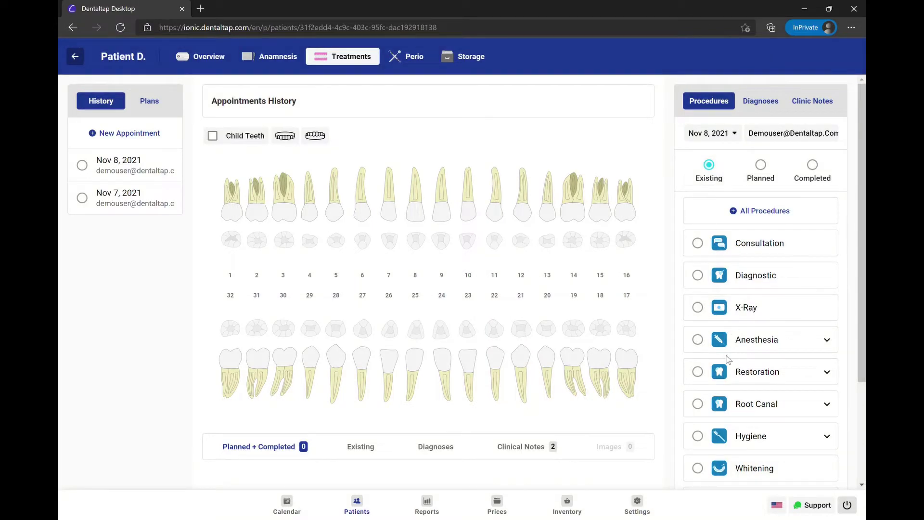
Chart existing permanent root canal fillings on teeth 8 and 9.
left_click(737, 406)
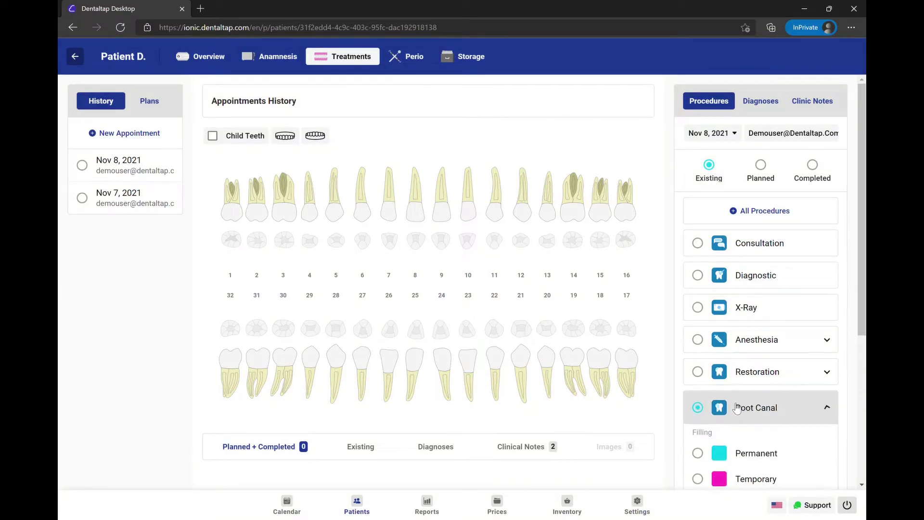
left_click(743, 450)
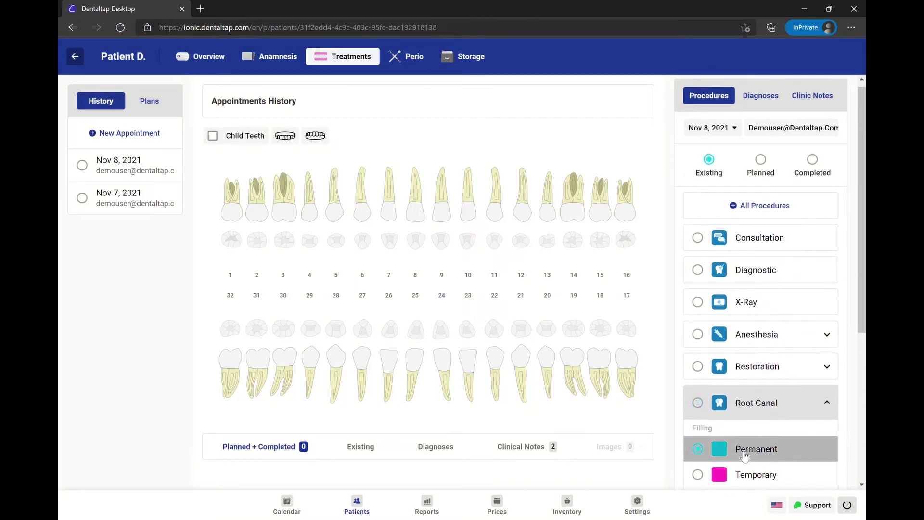
left_click(421, 226)
left_click(446, 218)
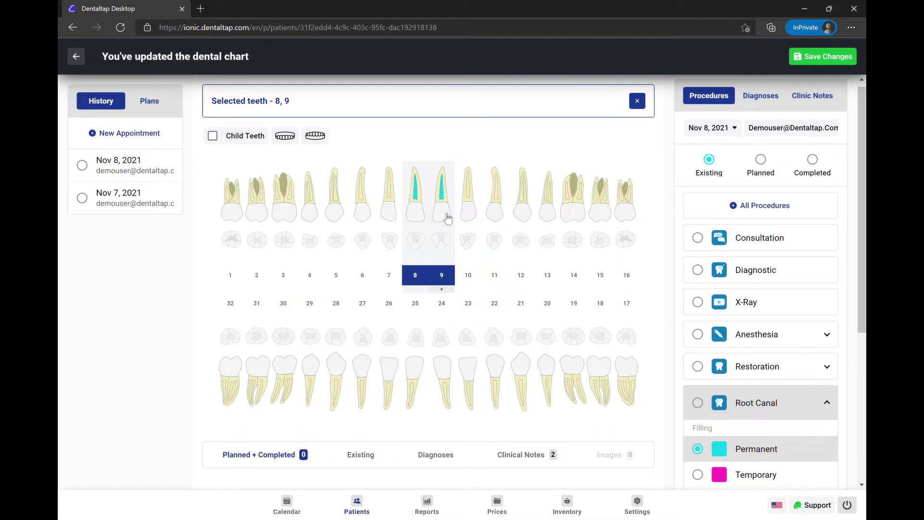
Add existing porcelain crowns to teeth 8 and 9.
scroll(796, 386, "down", 5)
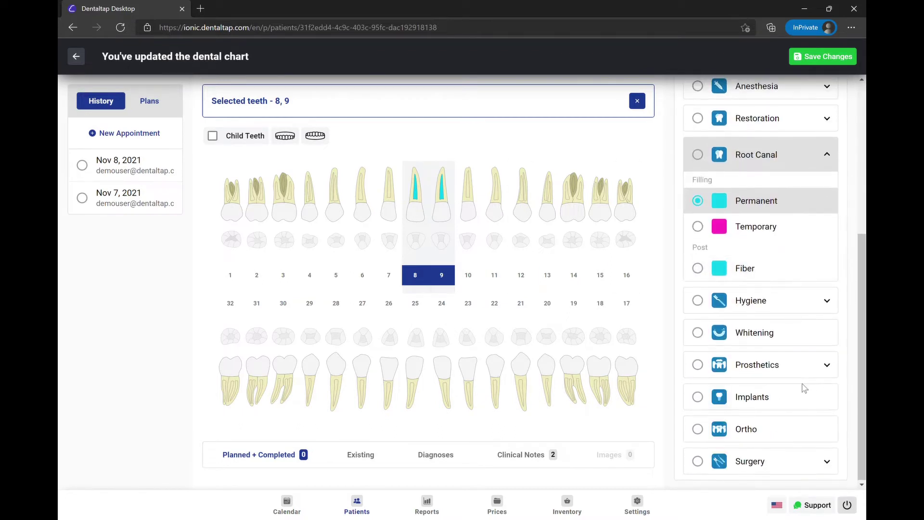
left_click(748, 361)
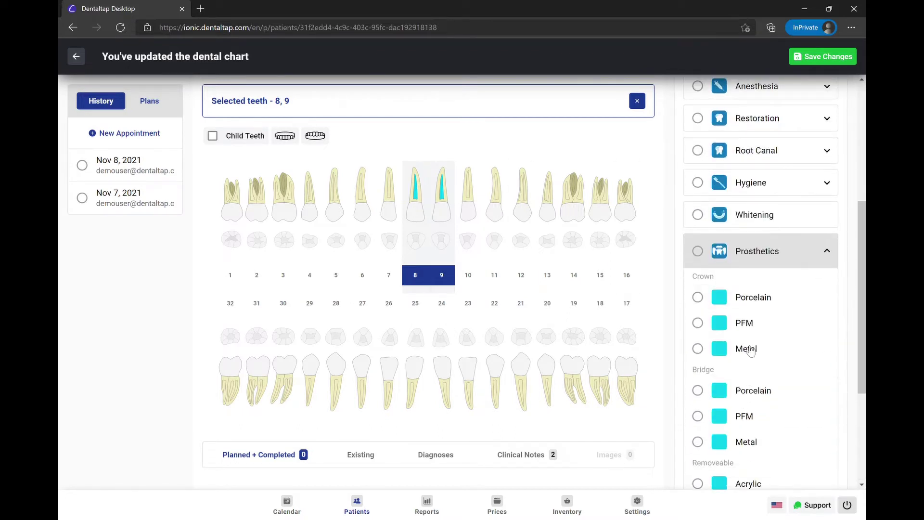
left_click(765, 297)
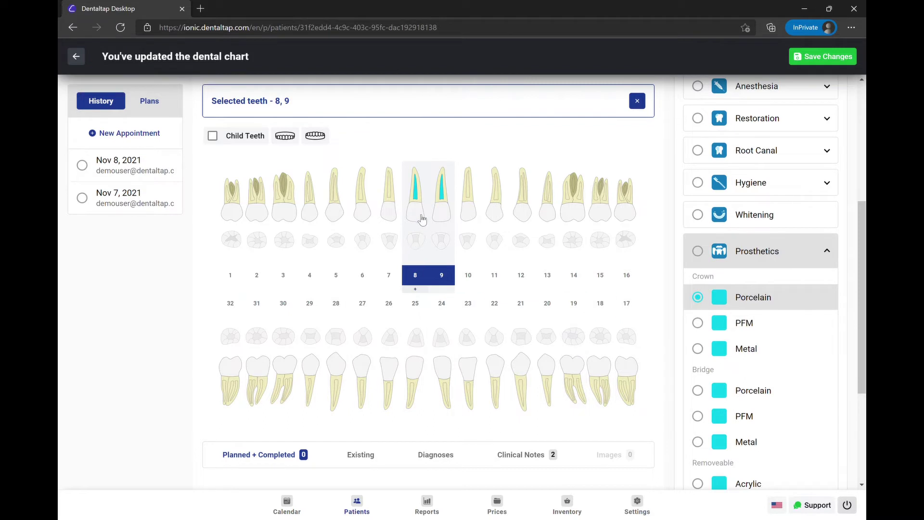
left_click(422, 220)
left_click(442, 219)
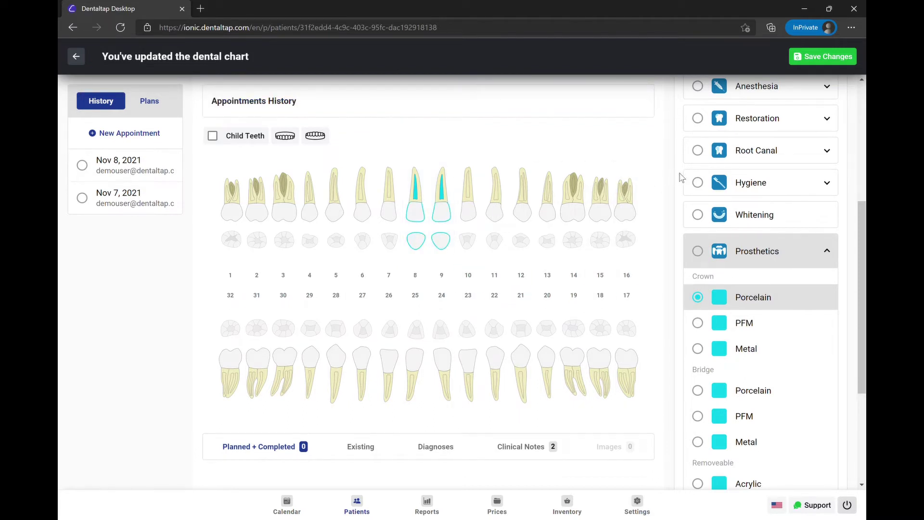
Add existing composite fillings on teeth 13 and 14, then clear the tooth selection.
scroll(741, 171, "up", 2)
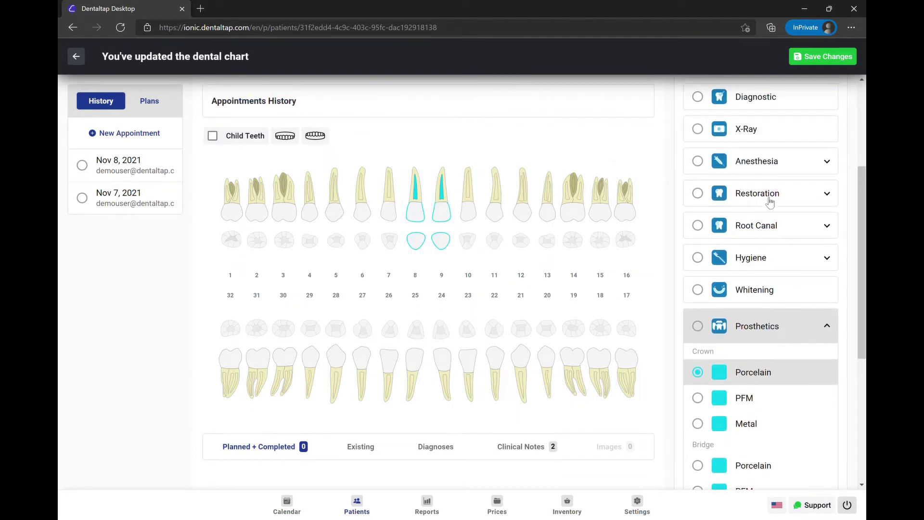
left_click(770, 202)
left_click(751, 247)
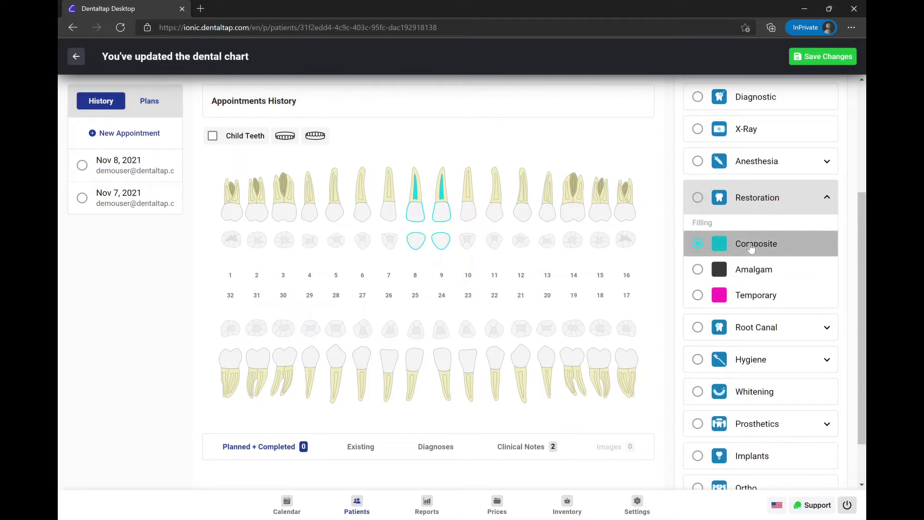
left_click(548, 242)
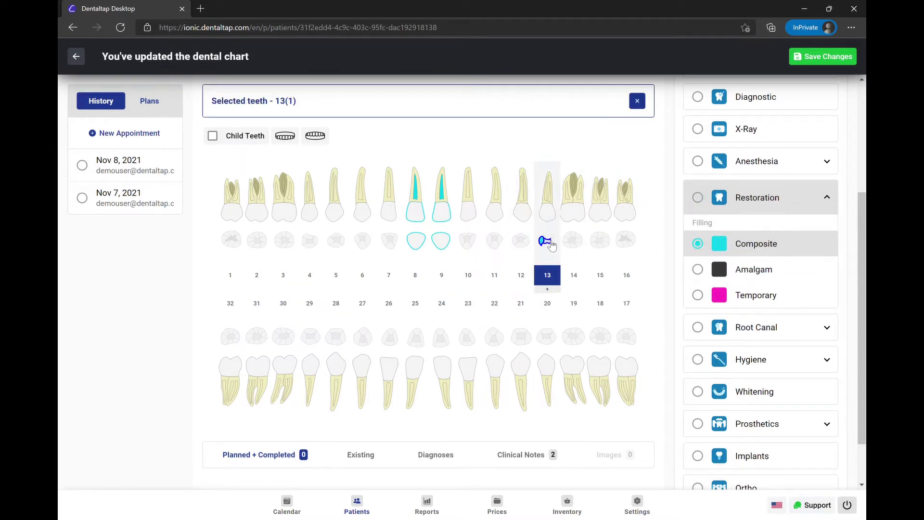
left_click(571, 241)
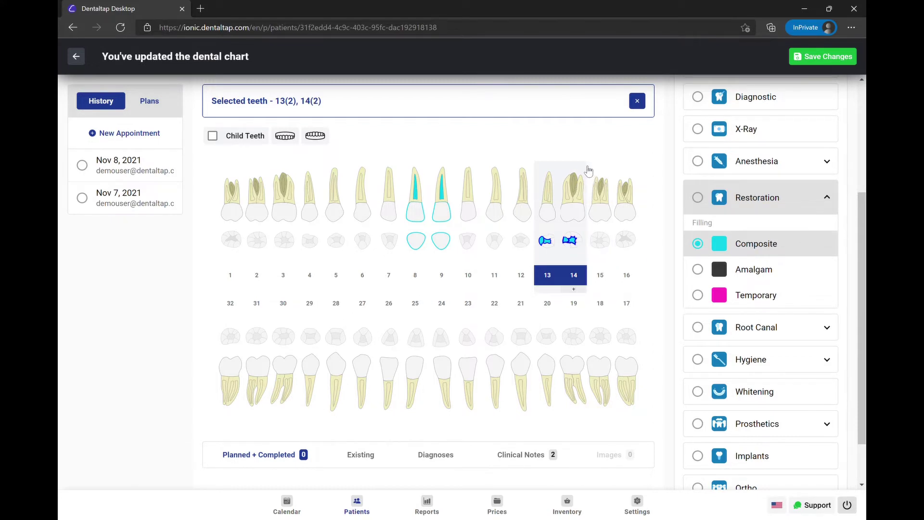
left_click(638, 104)
In Diagnoses, mark teeth 1, 16, 32 and 17 as Missing, then clear the selection.
scroll(770, 144, "up", 3)
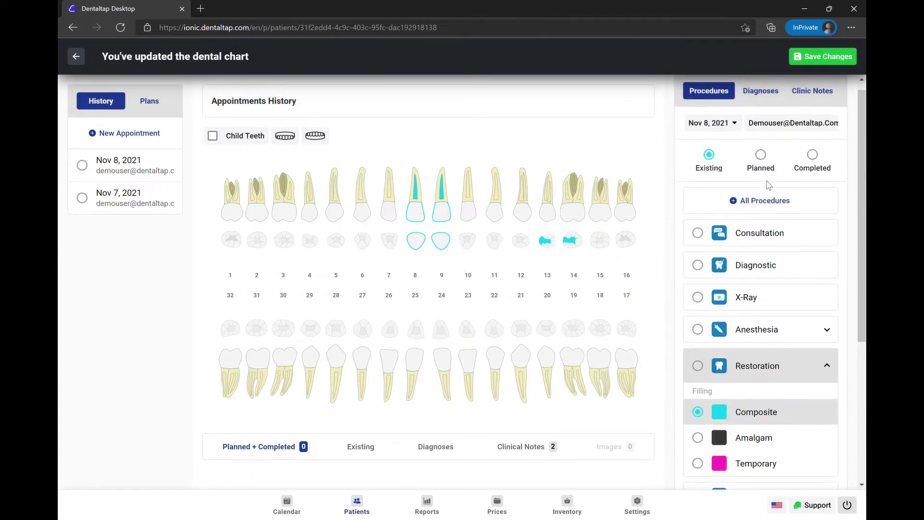
left_click(765, 98)
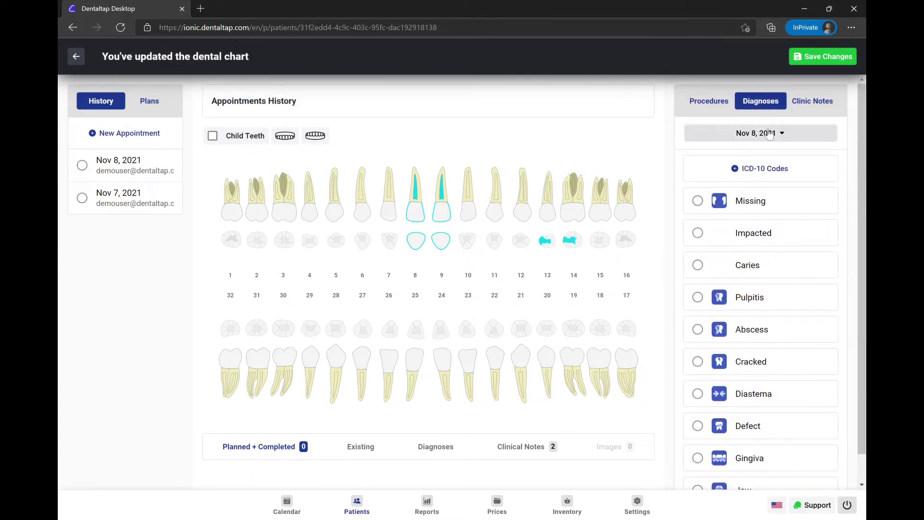
left_click(754, 199)
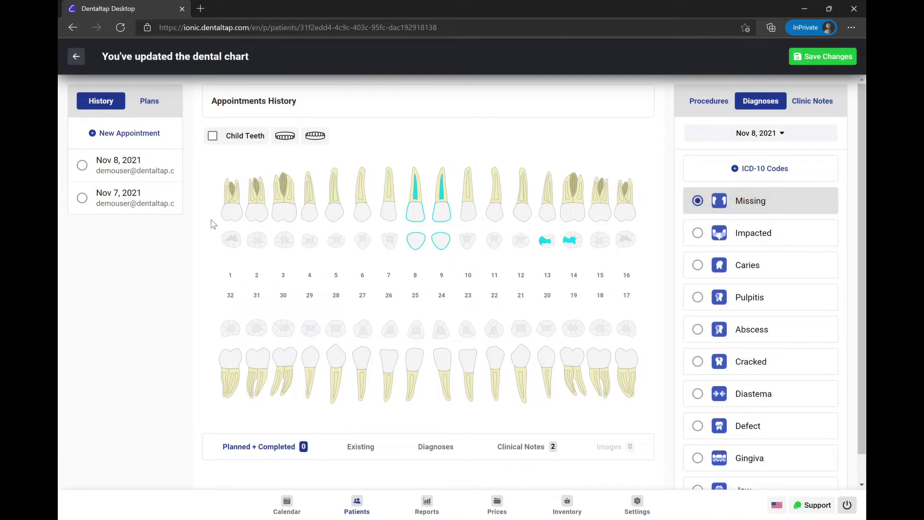
left_click(230, 219)
left_click(631, 212)
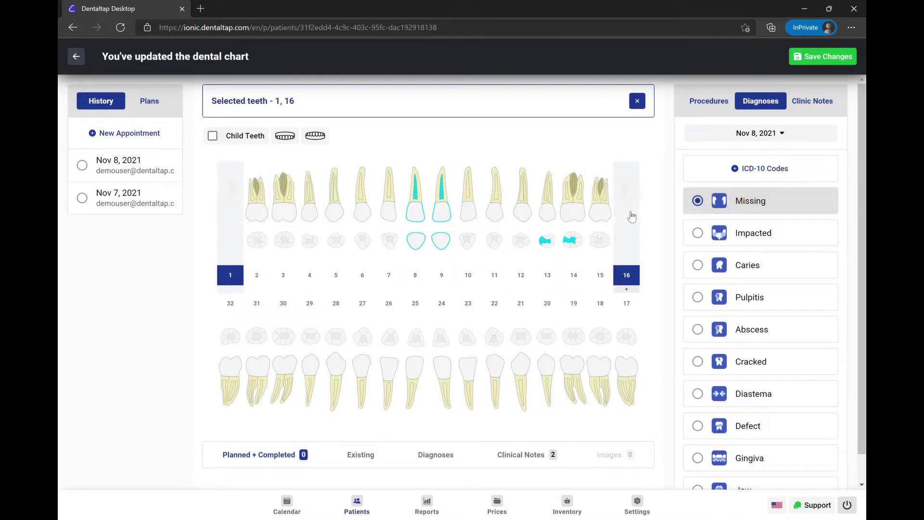
left_click(228, 376)
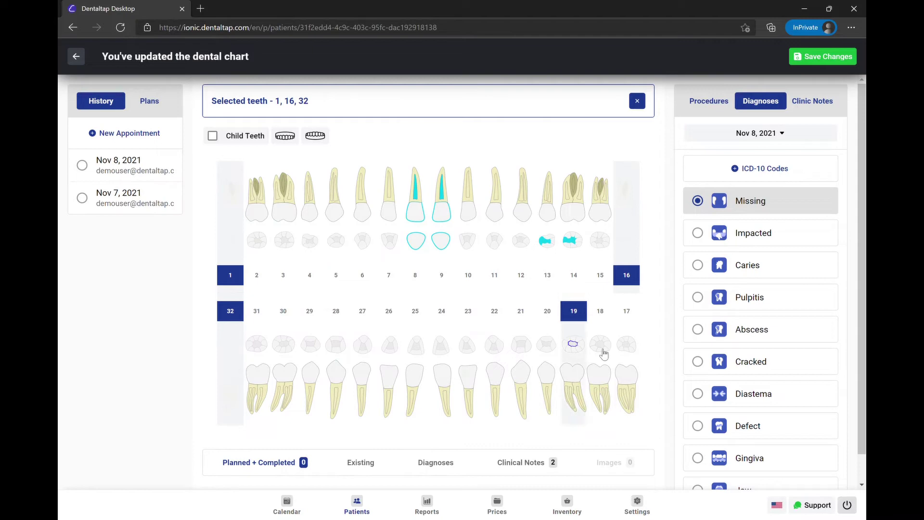
left_click(627, 380)
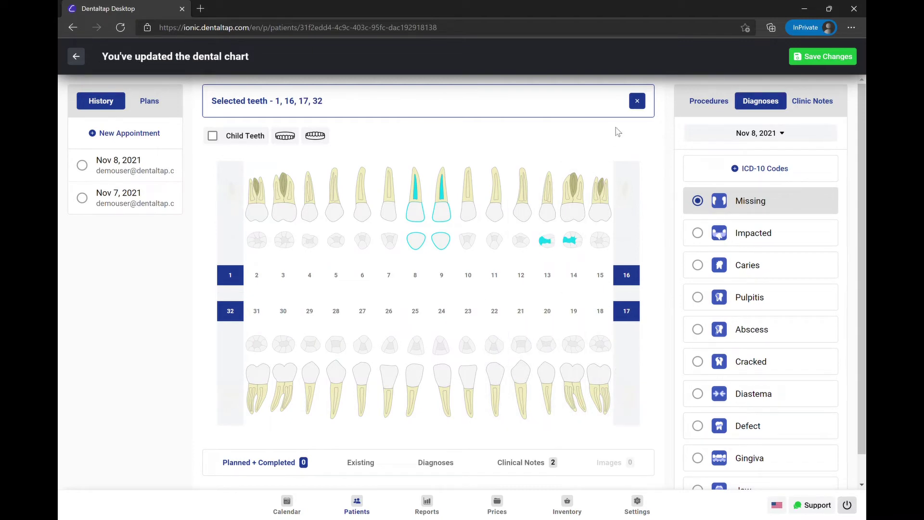
left_click(637, 101)
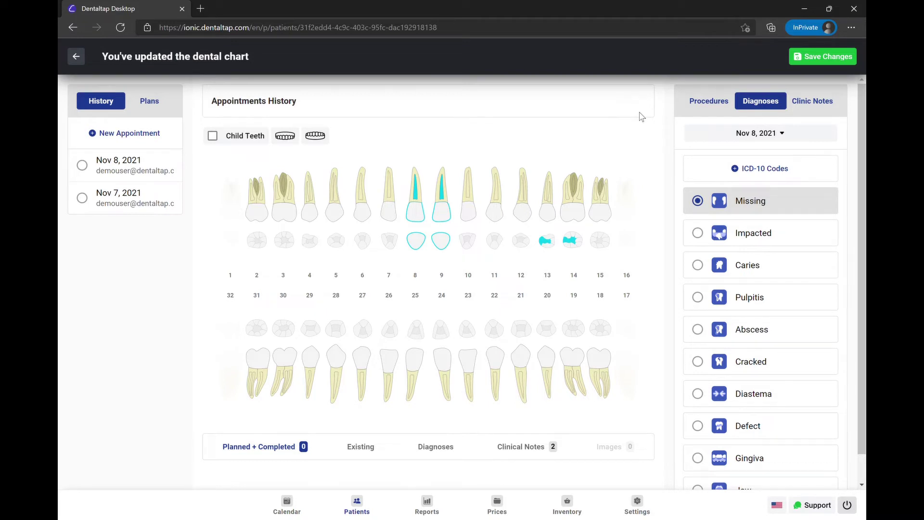
Diagnose caries K02.9 (unspecified) on teeth 11 and 12 and save the chart.
left_click(795, 265)
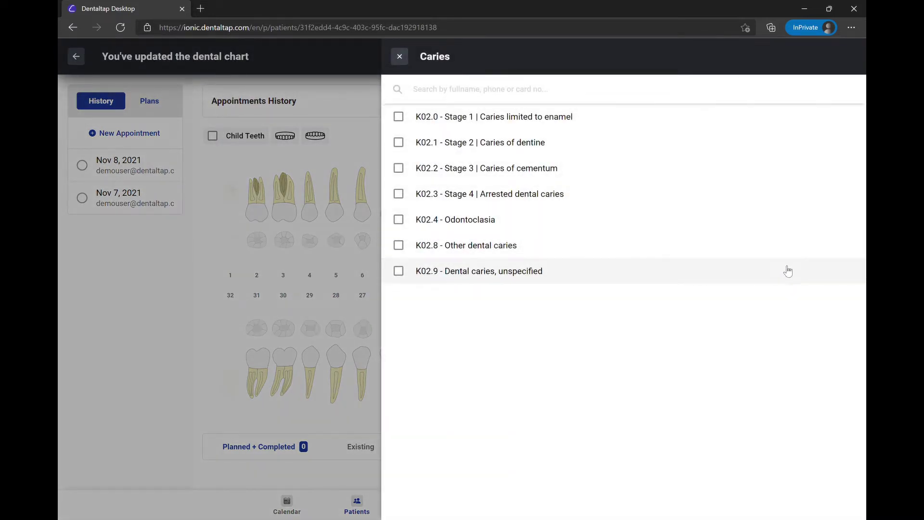
left_click(787, 271)
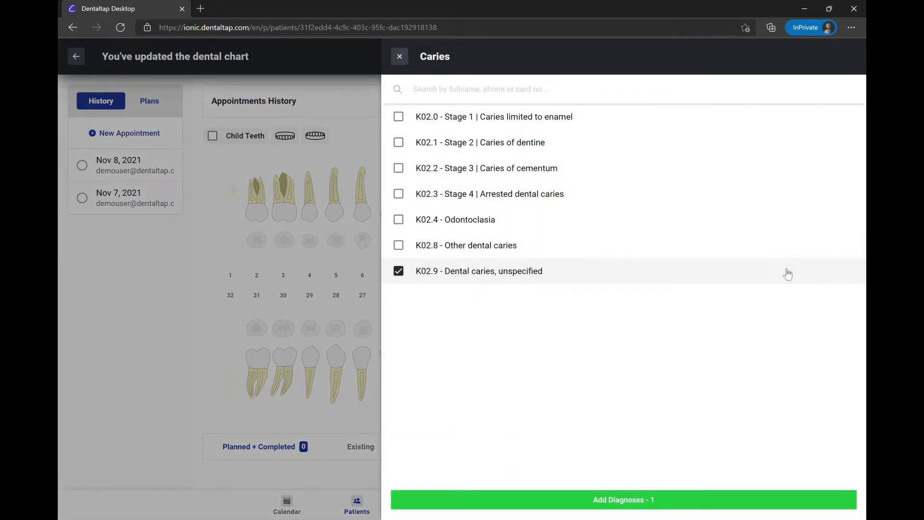
left_click(646, 503)
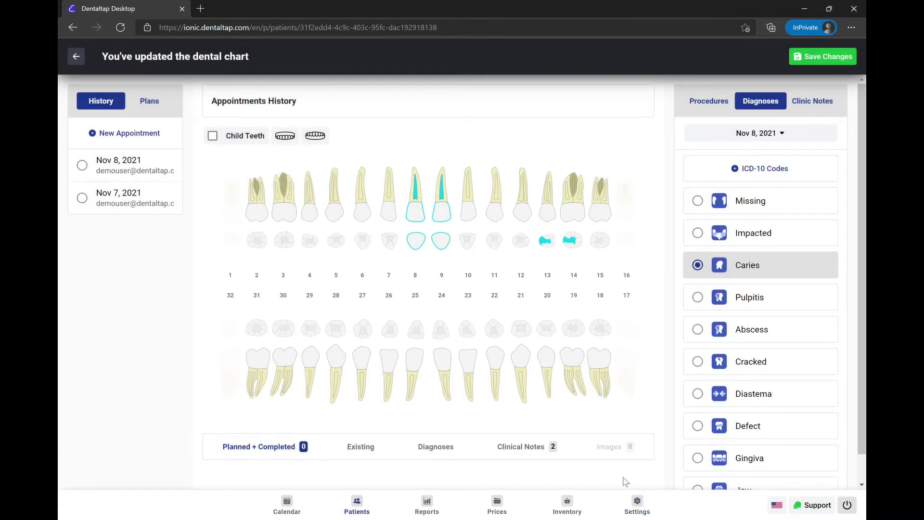
left_click(501, 243)
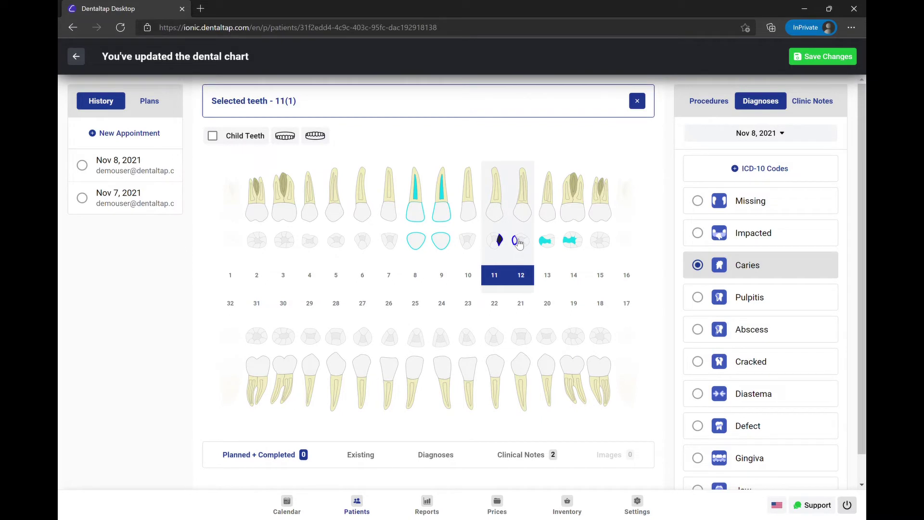
left_click(517, 241)
left_click(803, 54)
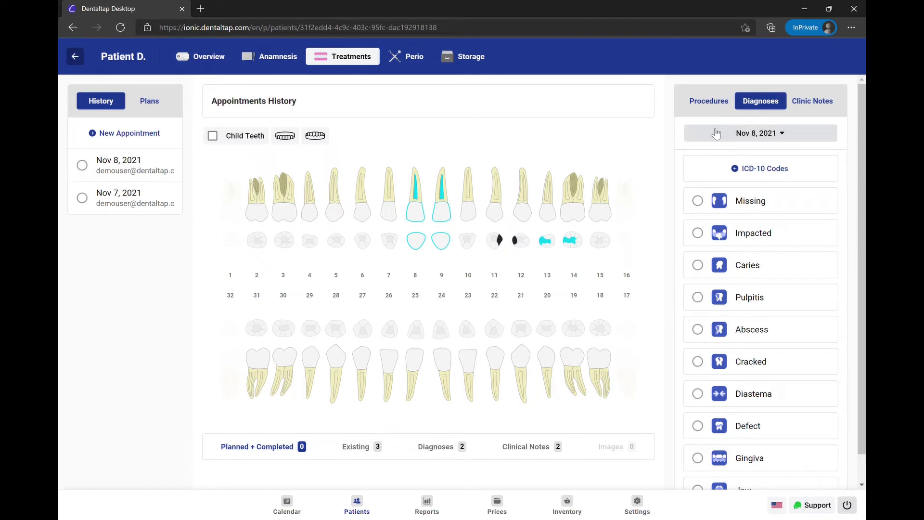
Plan a D2330 one-surface anterior composite filling on teeth 11 and 12 ($168.00).
left_click(721, 104)
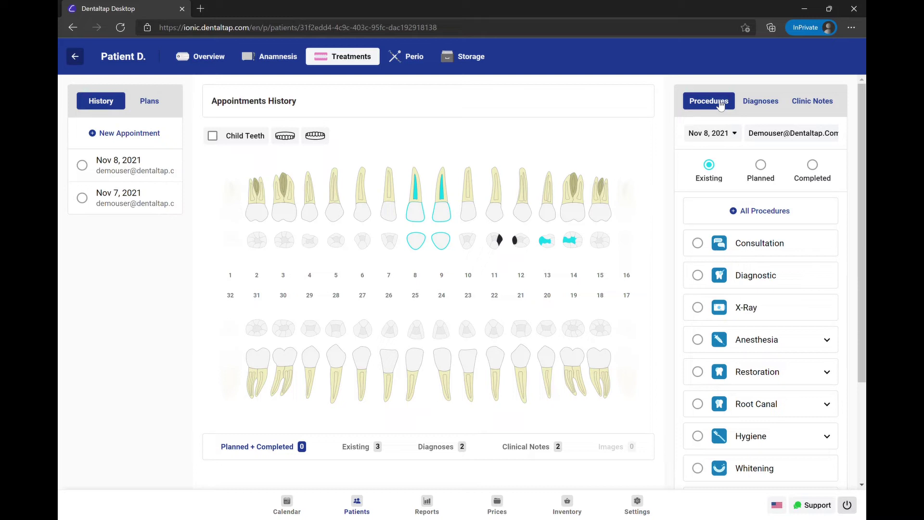
left_click(764, 175)
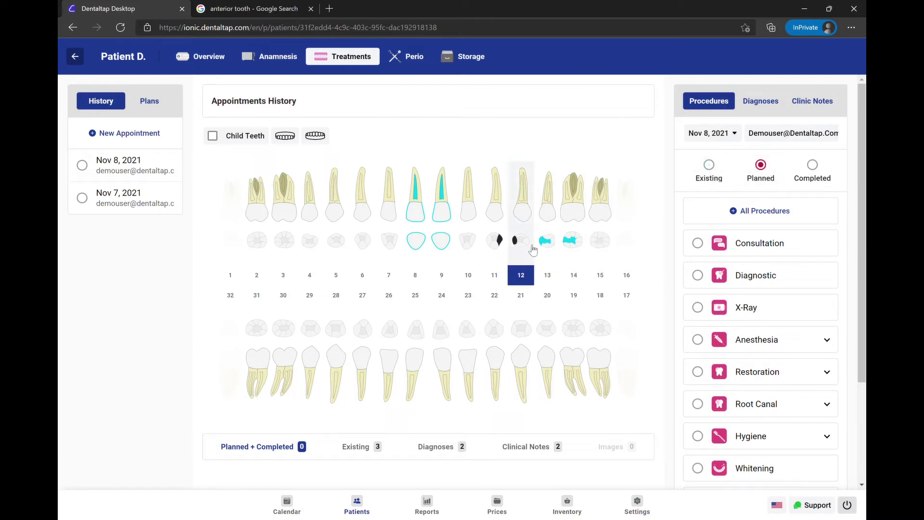
left_click(501, 241)
left_click(515, 241)
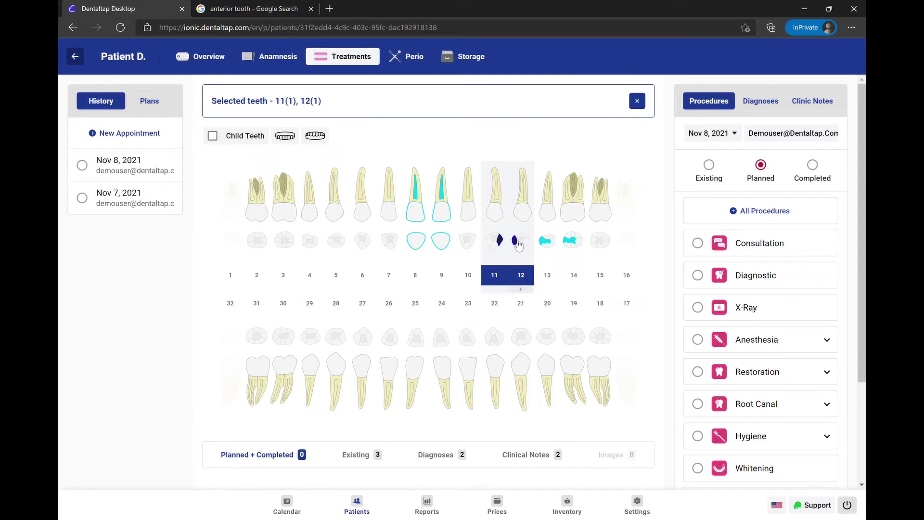
left_click(759, 374)
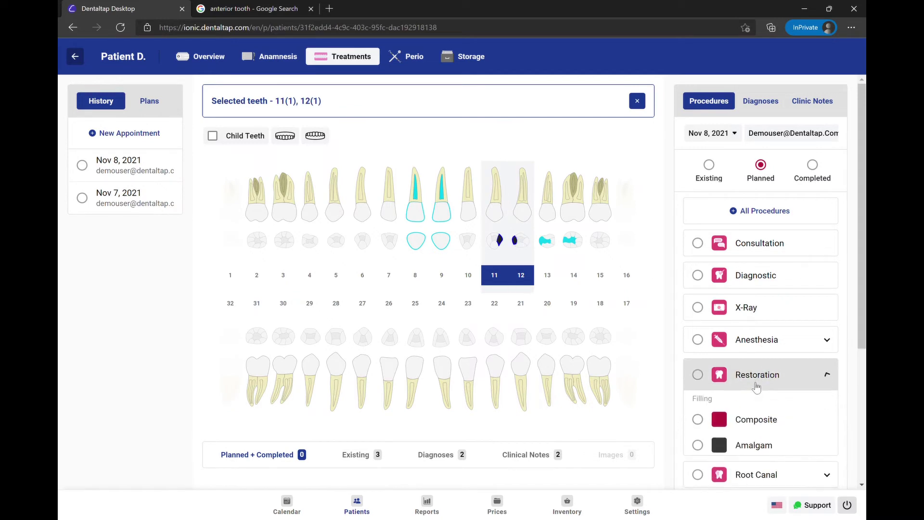
left_click(744, 424)
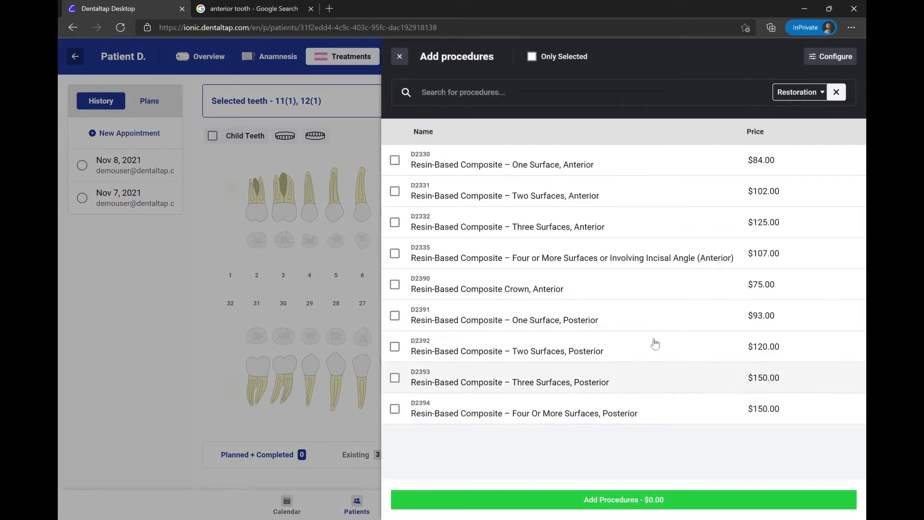
left_click(559, 166)
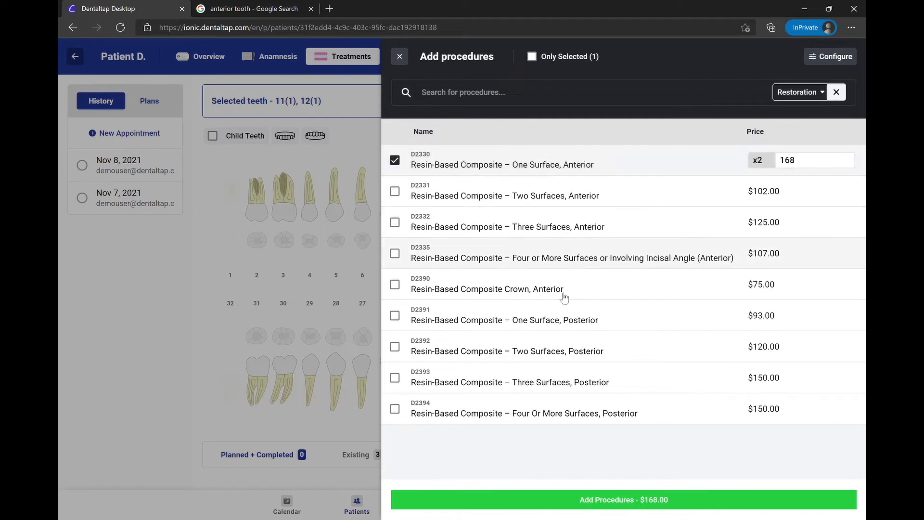
left_click(622, 501)
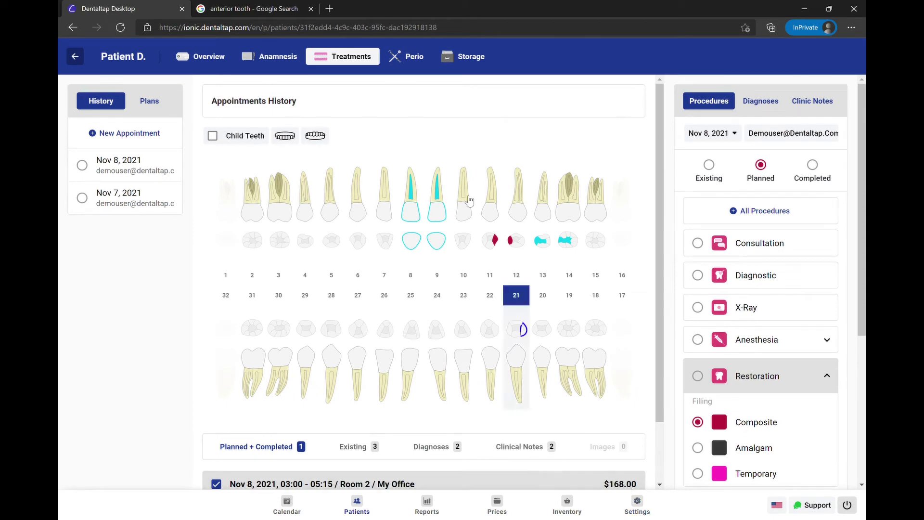
Plan D3310 anterior endodontic therapy on tooth 11, bringing the total to $718.00.
left_click(496, 201)
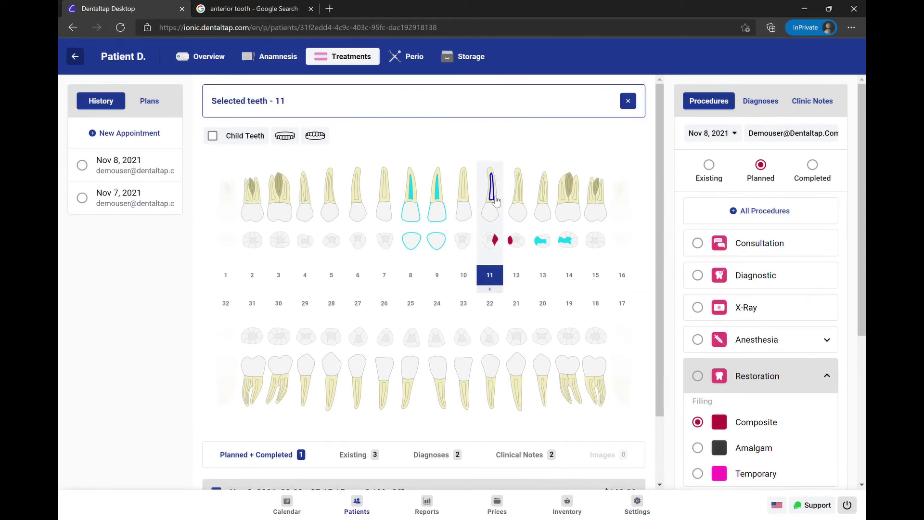
scroll(762, 337, "down", 4)
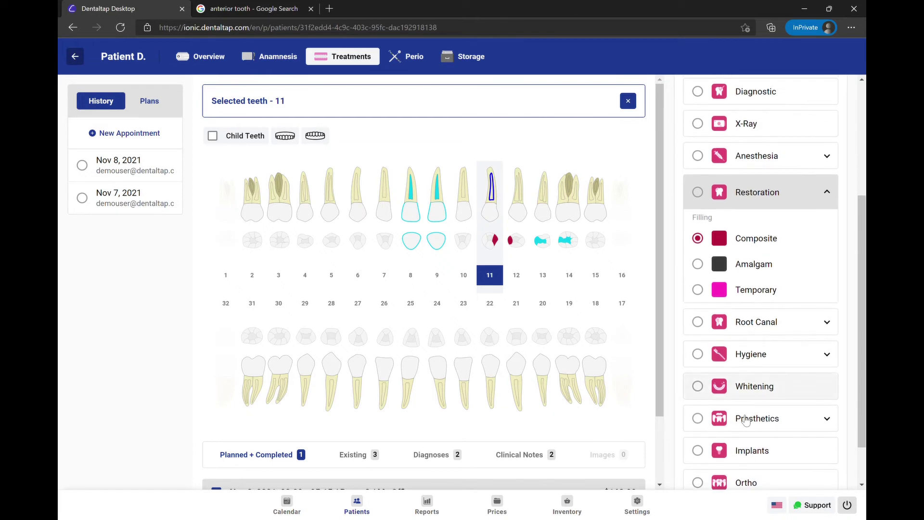
left_click(749, 323)
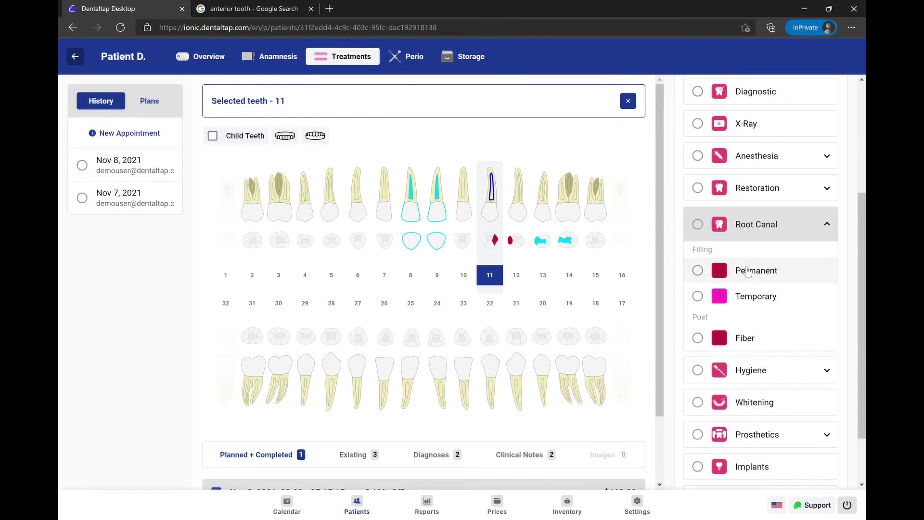
left_click(697, 270)
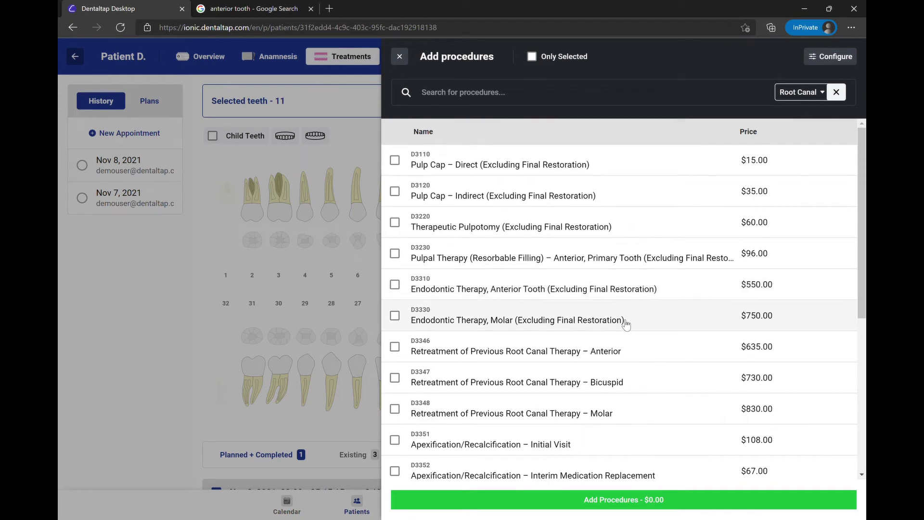
left_click(486, 284)
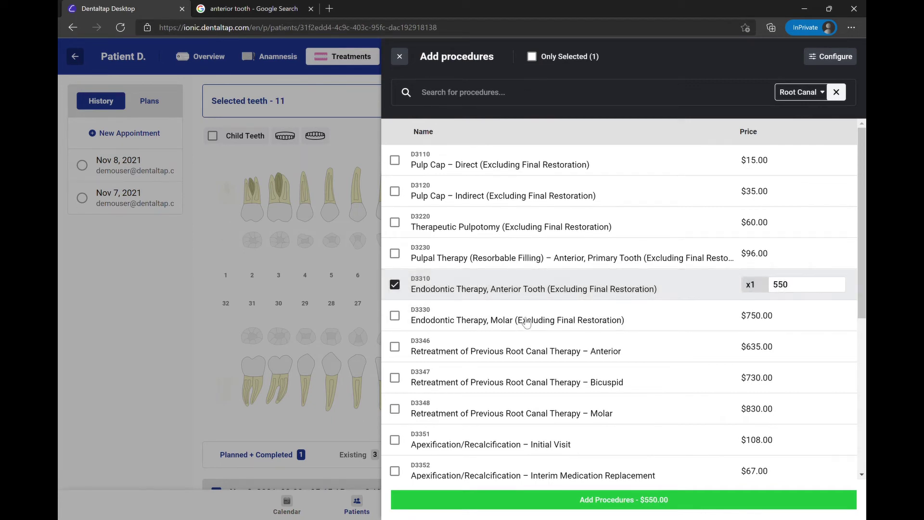
left_click(629, 502)
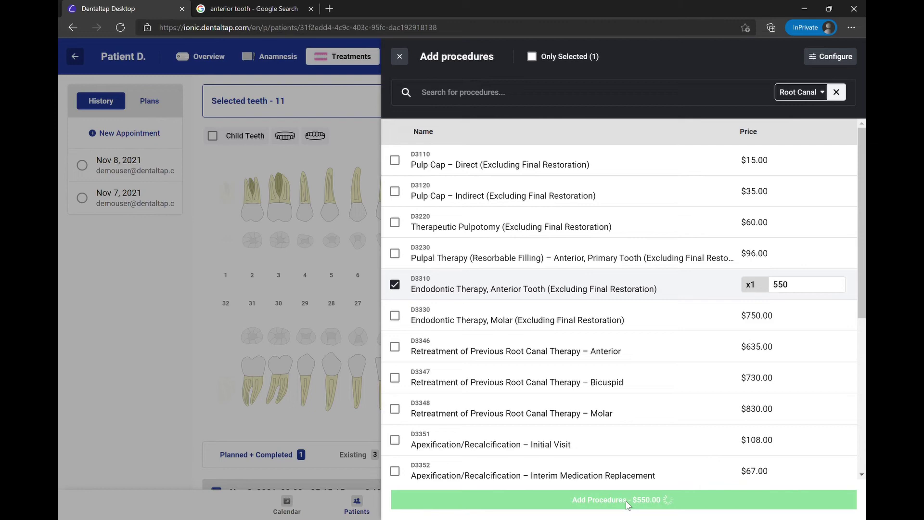
scroll(604, 367, "down", 2)
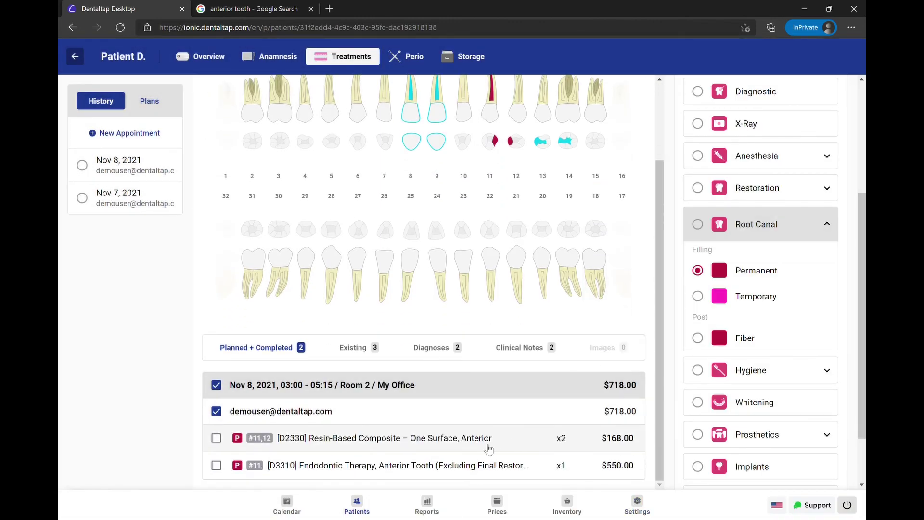
Invoice the D2330 filling and D3310 root canal together for $718.00.
left_click(489, 448)
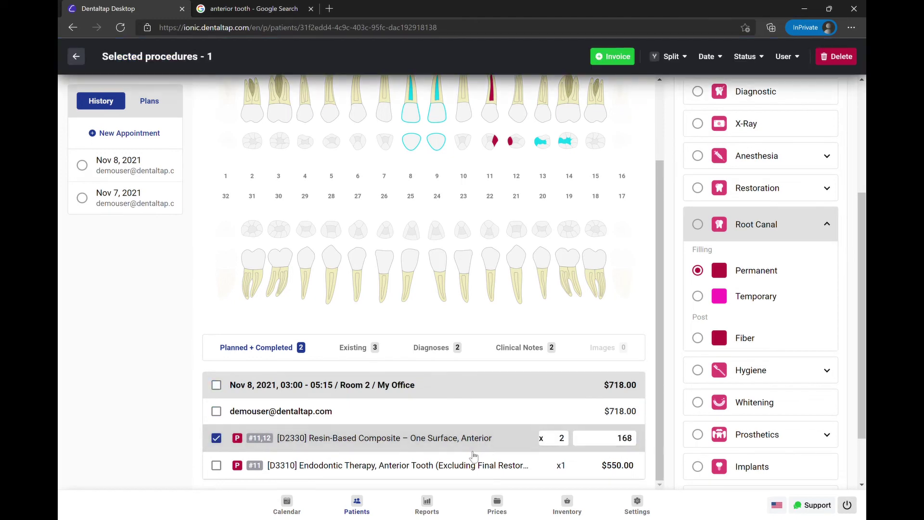
left_click(462, 473)
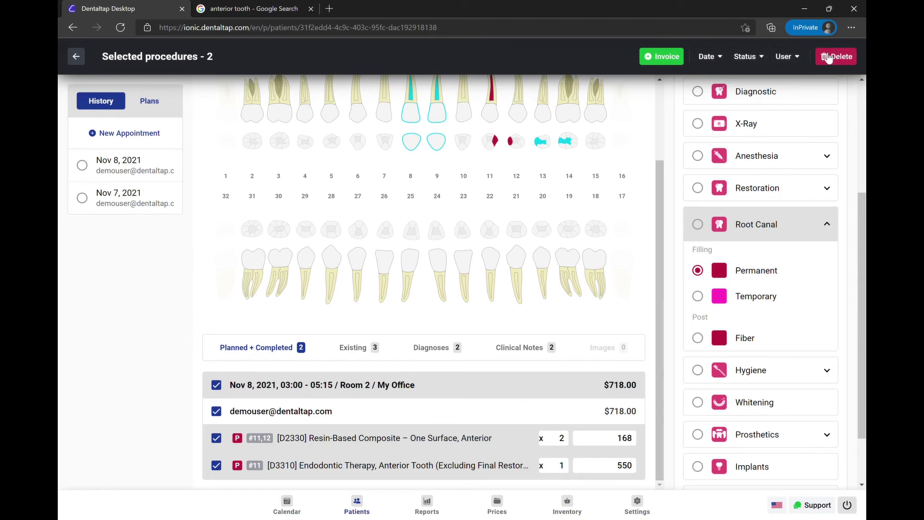
left_click(667, 59)
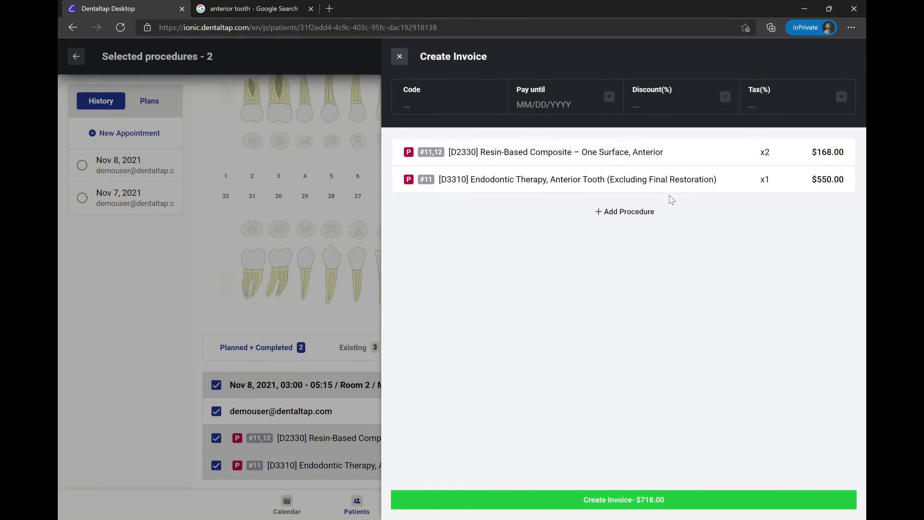
left_click(657, 219)
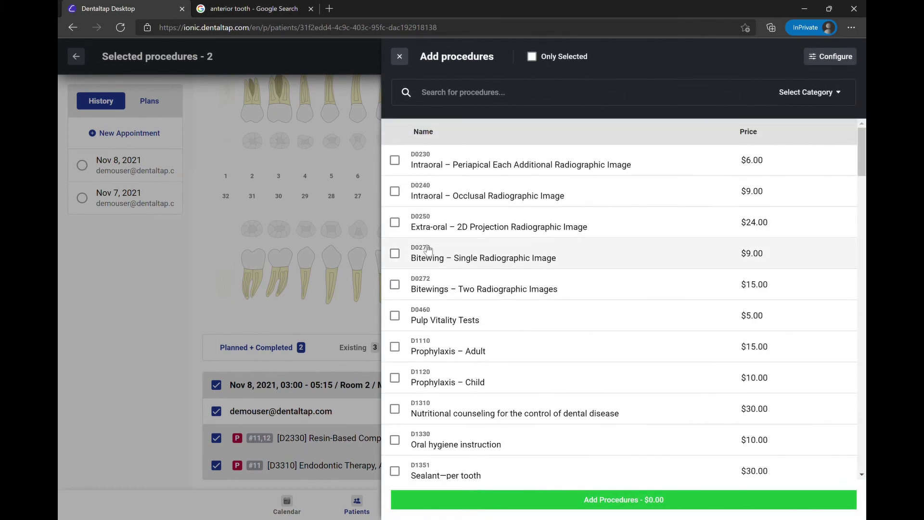
scroll(591, 346, "up", 6)
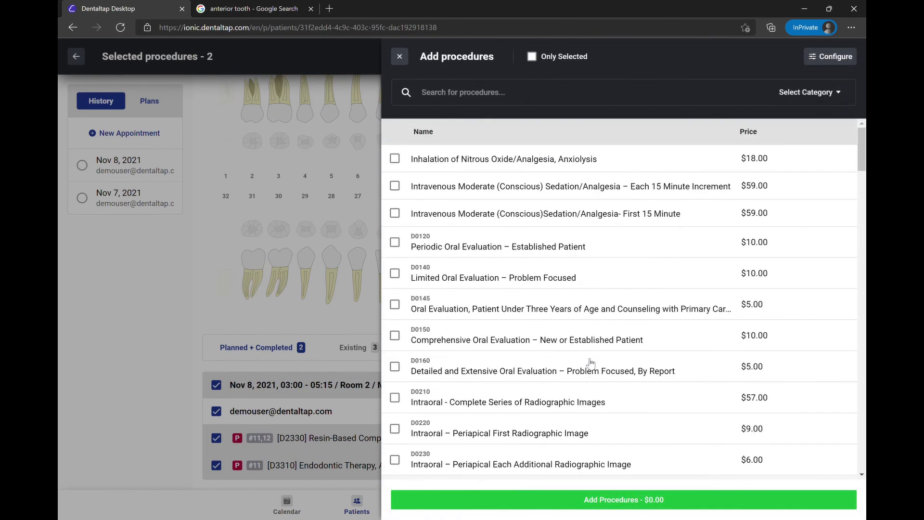
left_click(336, 310)
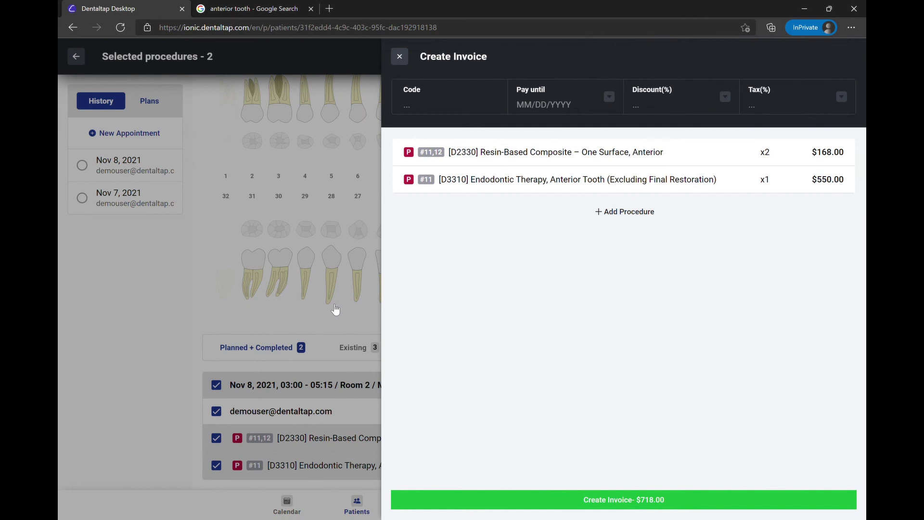
left_click(624, 503)
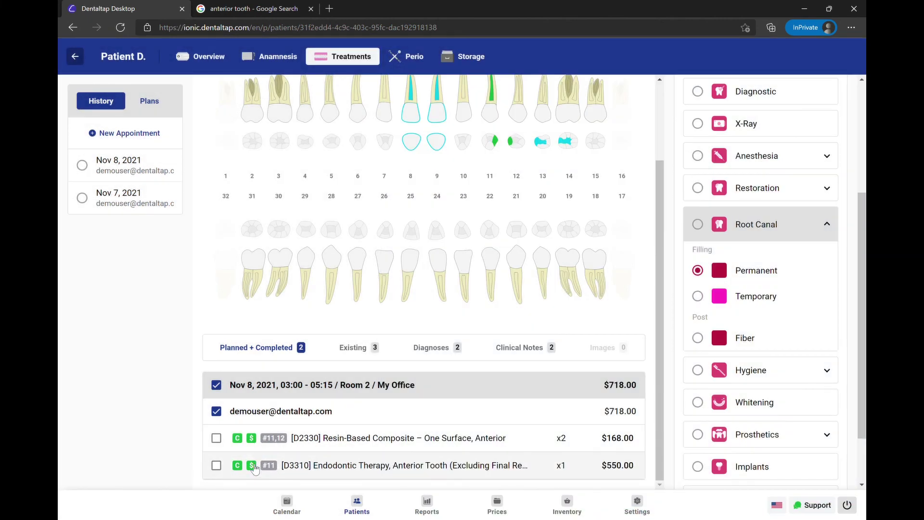
Filter the patient's Overview to Invoices, showing Invoice #1 for $718.00.
scroll(221, 202, "up", 2)
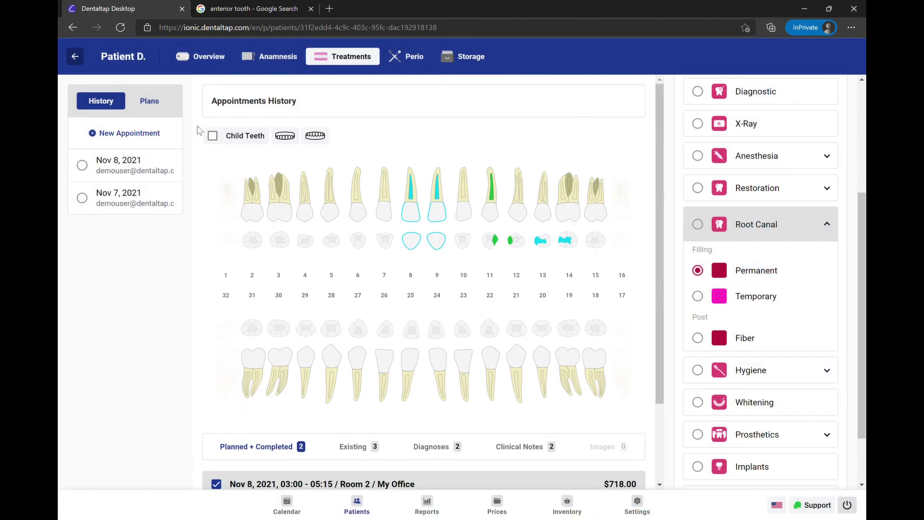
left_click(195, 59)
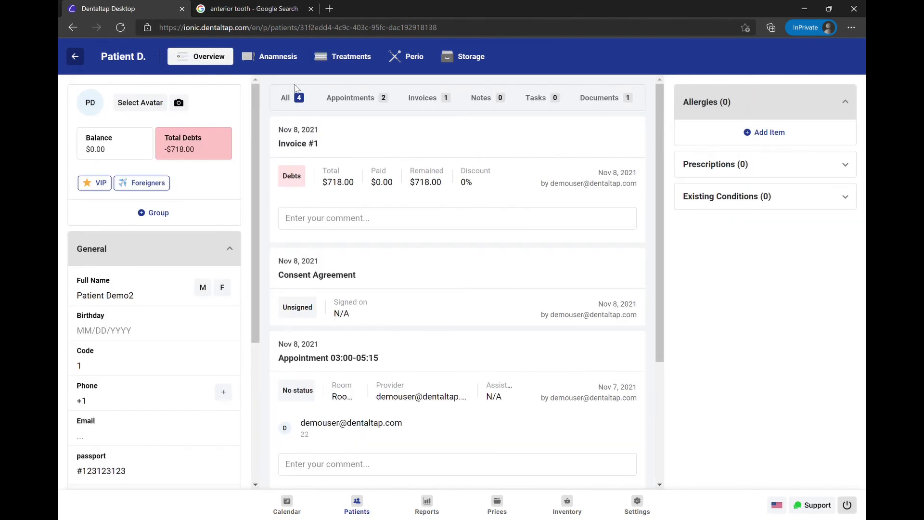
left_click(435, 101)
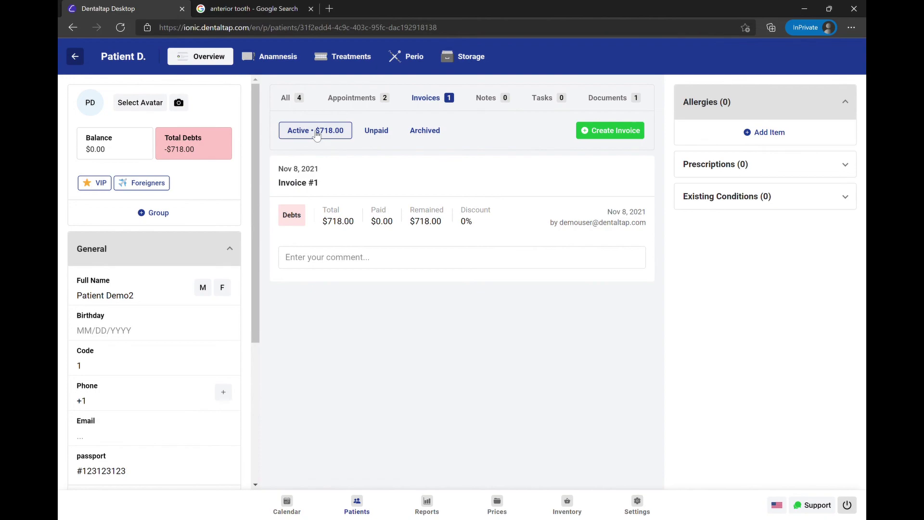